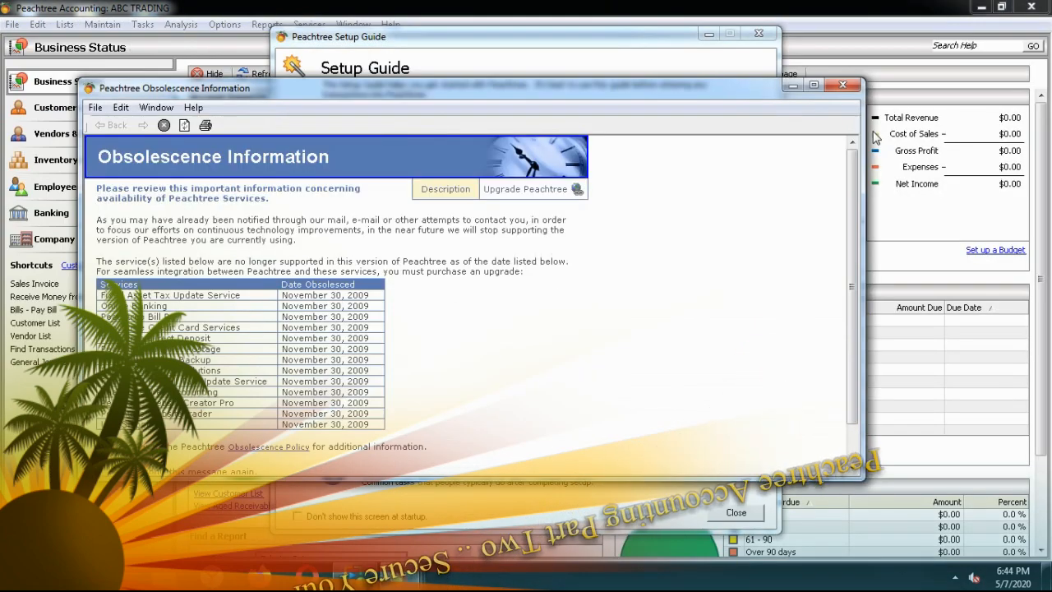
# Close the Obsolescence Information notice and the Setup Guide, then bring up the Maintain menu
pyautogui.click(842, 85)
pyautogui.click(757, 34)
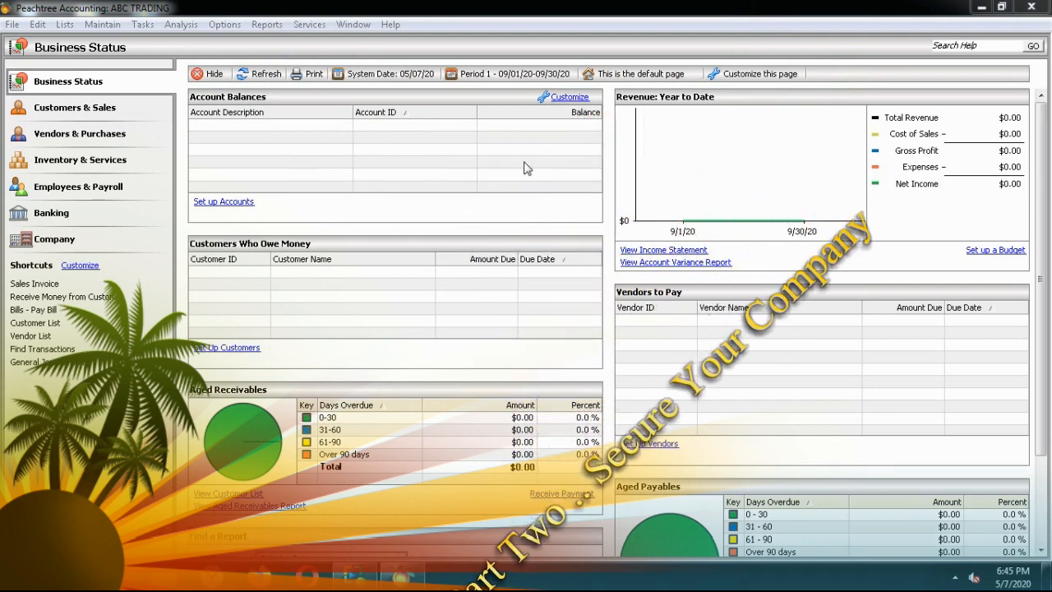
pyautogui.click(92, 24)
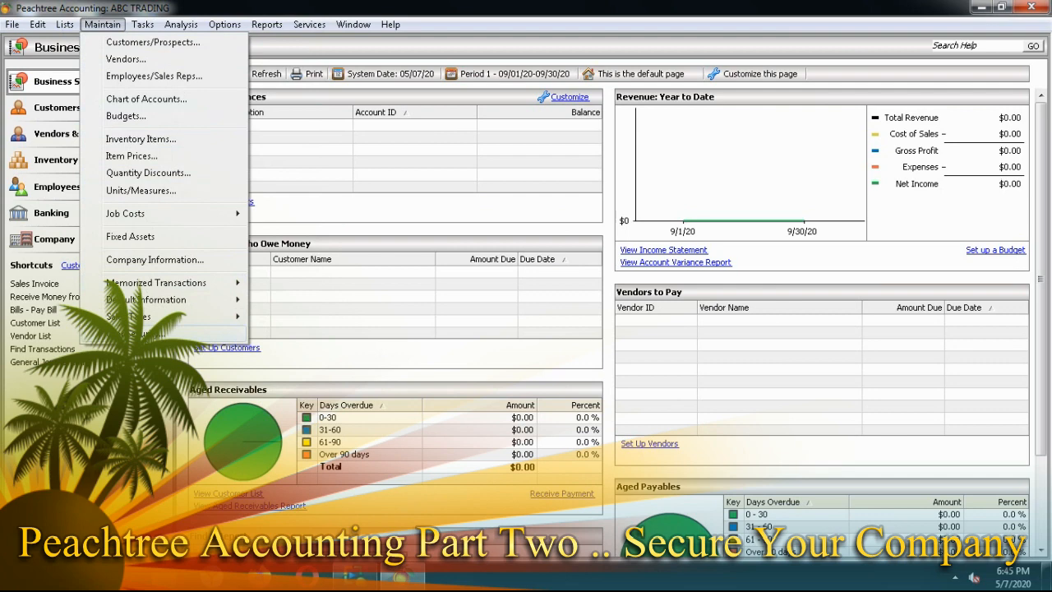
# Create the Administrator user in User Security with the administrator's user name and password, and save
pyautogui.click(161, 333)
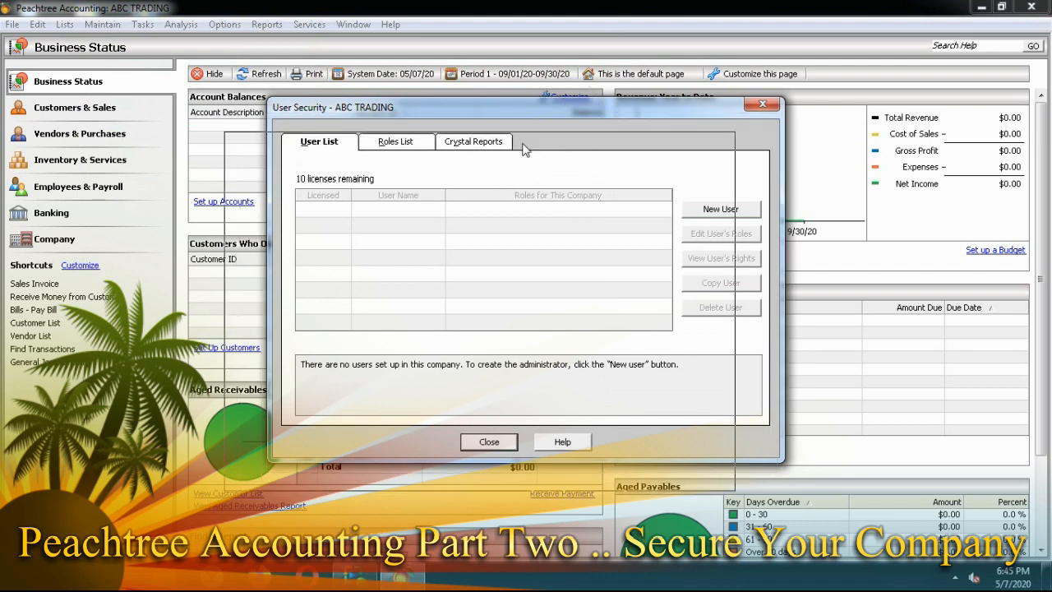
pyautogui.moveTo(548, 116); pyautogui.dragTo(528, 121)
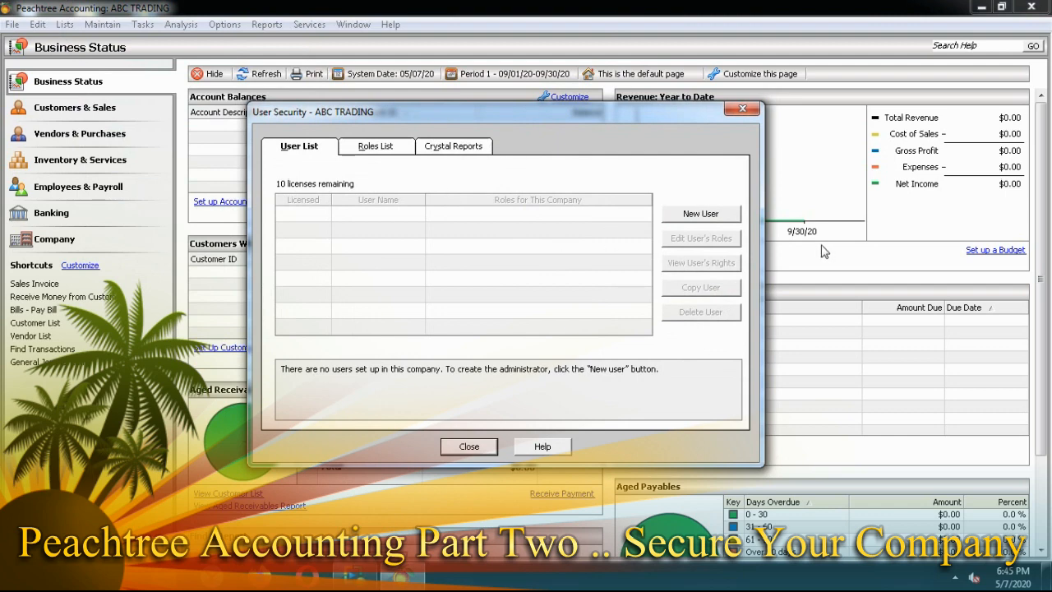
pyautogui.click(699, 214)
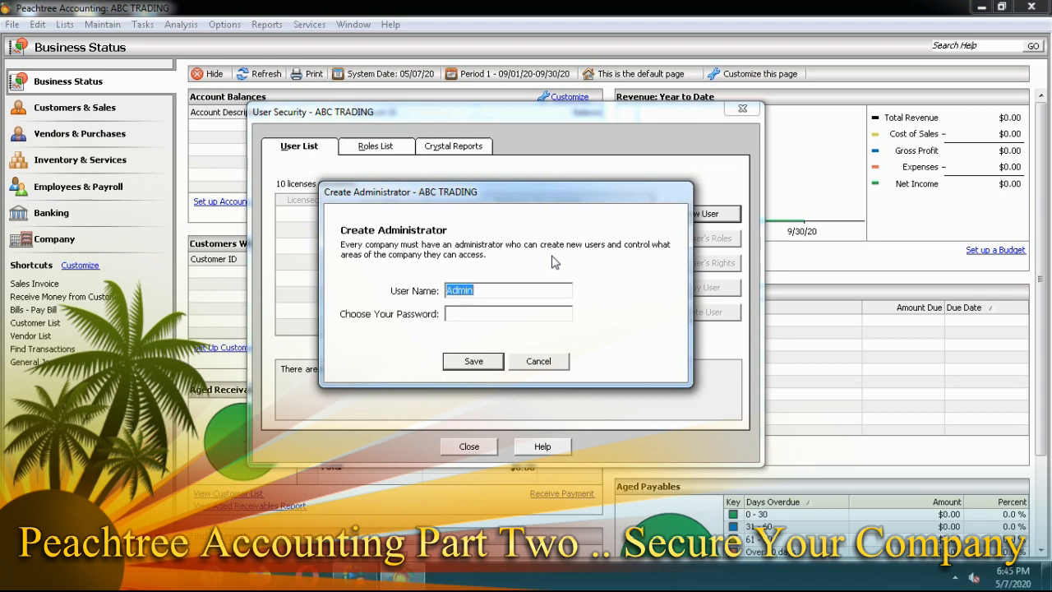
pyautogui.write('haile')
pyautogui.click(471, 313)
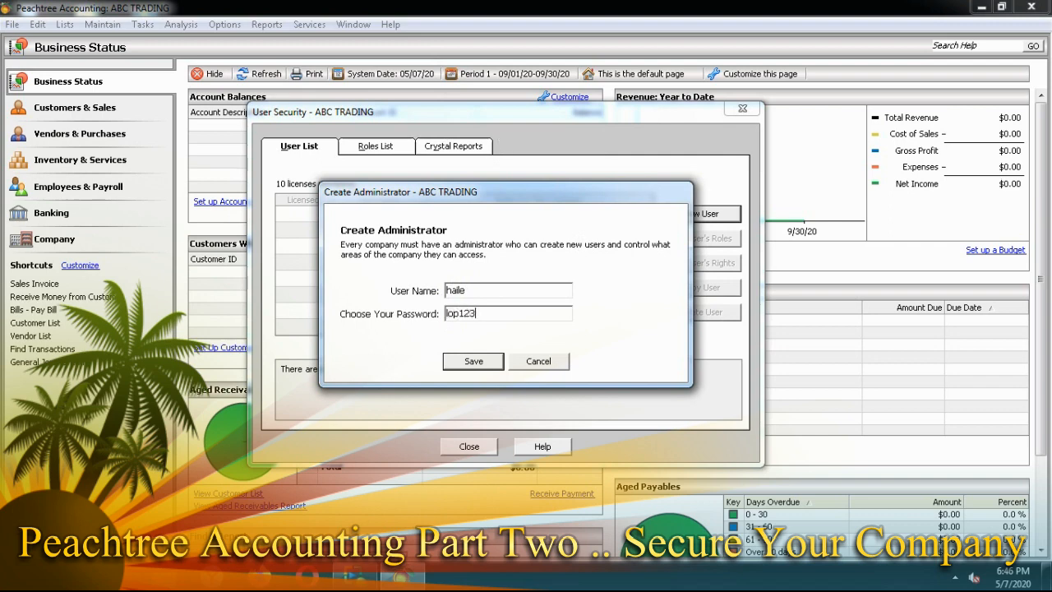
pyautogui.click(473, 364)
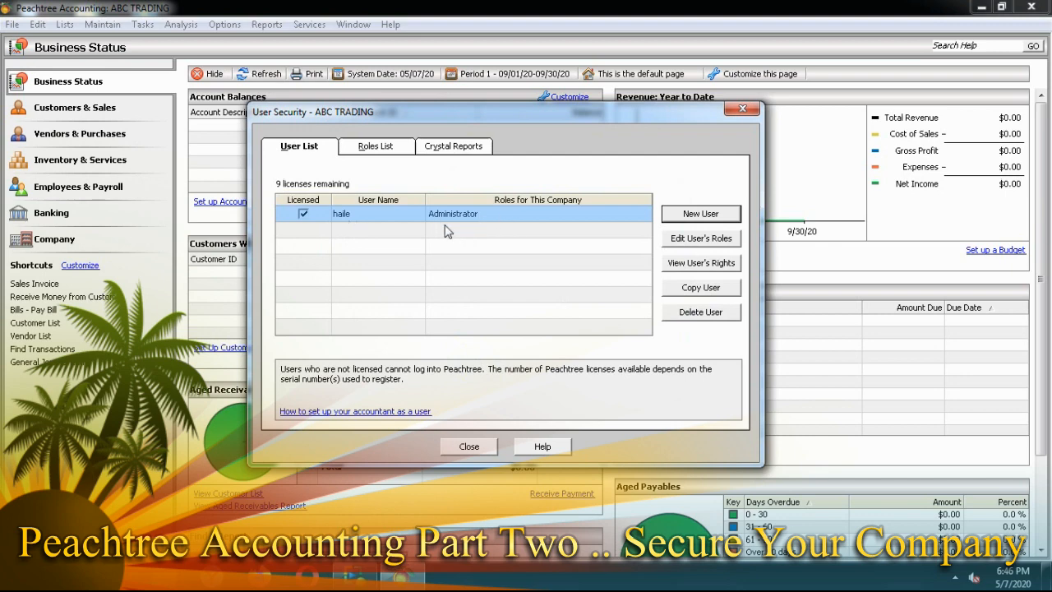
# Close User Security, restart Peachtree and reopen ABC TRADING via Open Previous Company
pyautogui.click(472, 448)
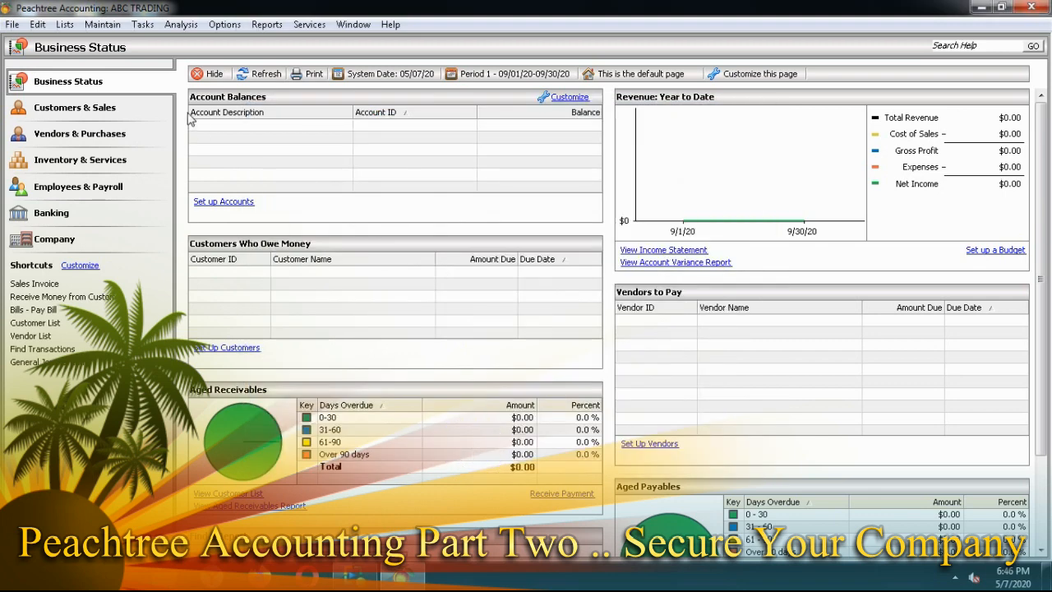
pyautogui.click(1031, 6)
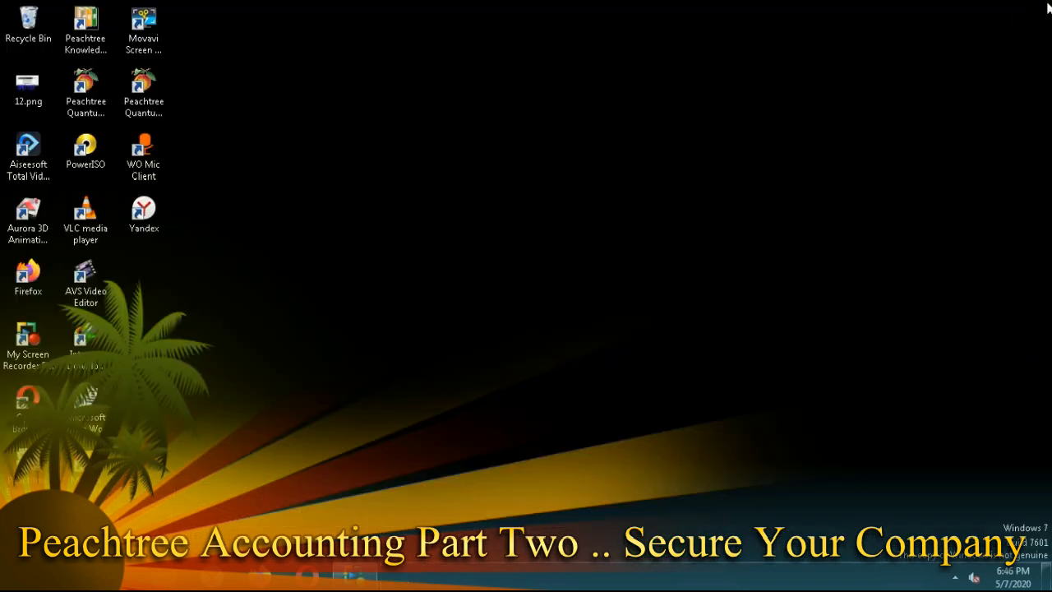
pyautogui.doubleClick(144, 84)
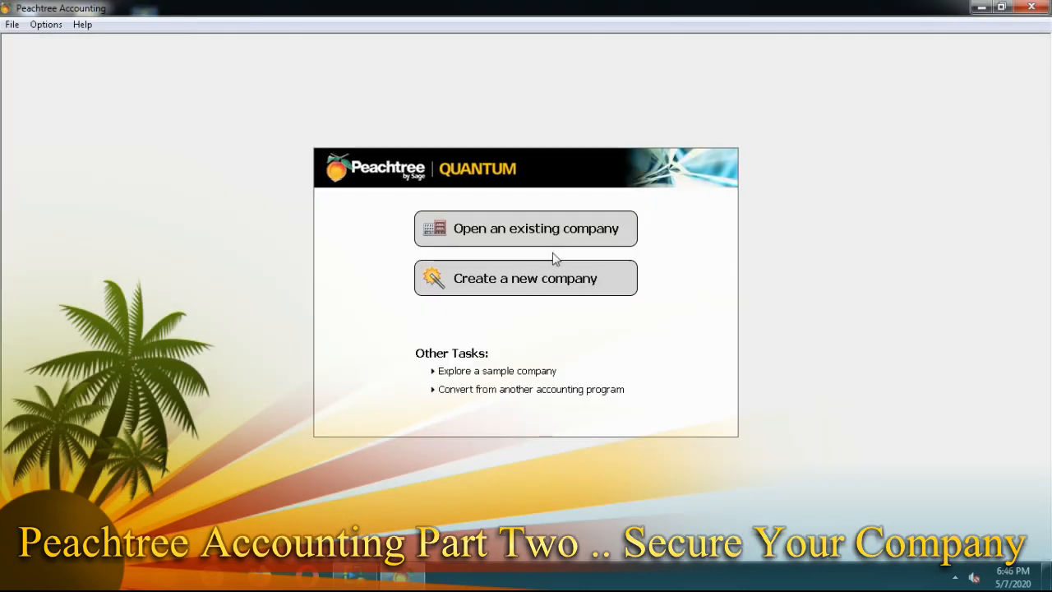
pyautogui.click(12, 24)
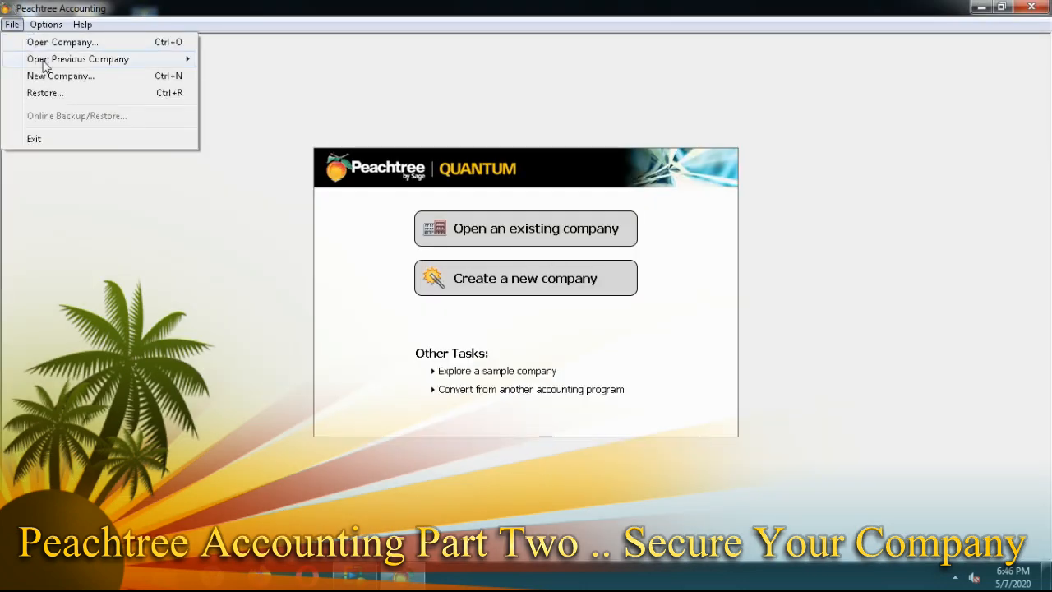
pyautogui.moveTo(124, 59)
pyautogui.click(291, 62)
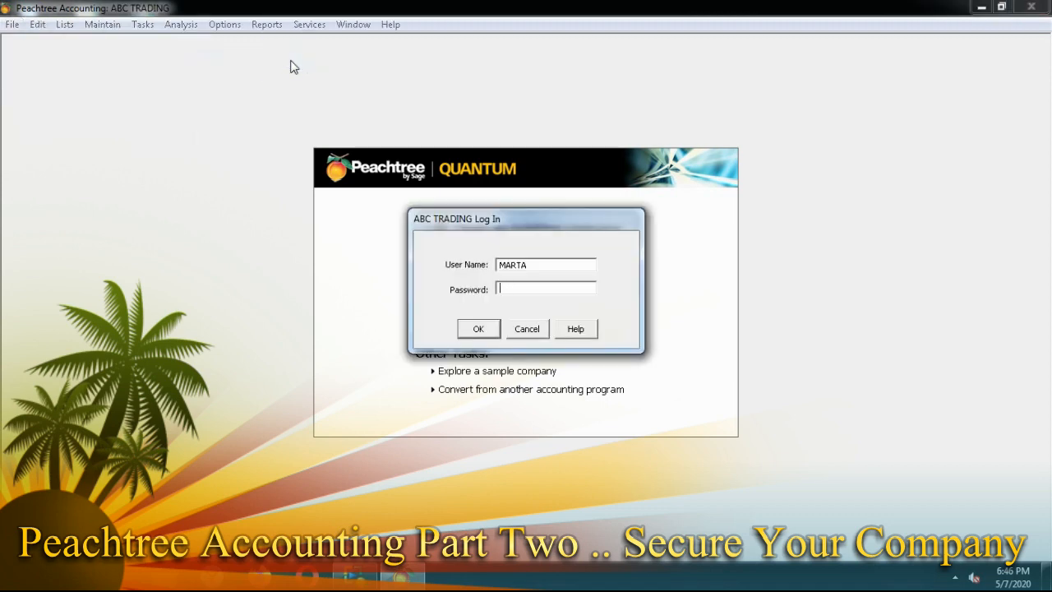
# Log in with the administrator's user name and password after the prefilled login fails
pyautogui.click(544, 266)
pyautogui.click(479, 329)
pyautogui.click(594, 320)
pyautogui.write('haile')
pyautogui.click(509, 287)
pyautogui.write('******')
pyautogui.click(466, 329)
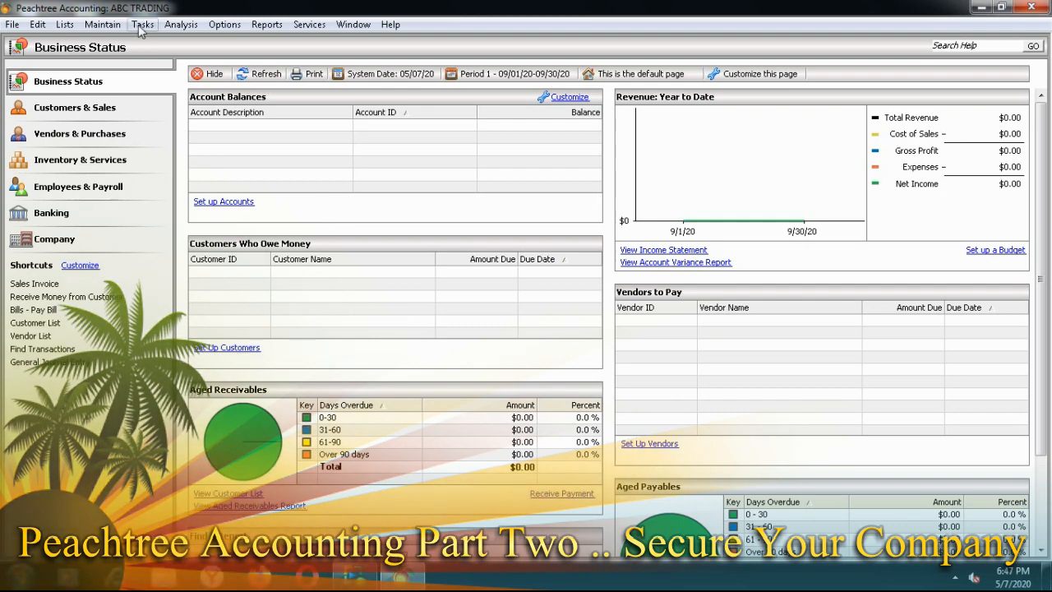
# Add a second user in User Security with a user name, password and the Accountant role
pyautogui.click(112, 26)
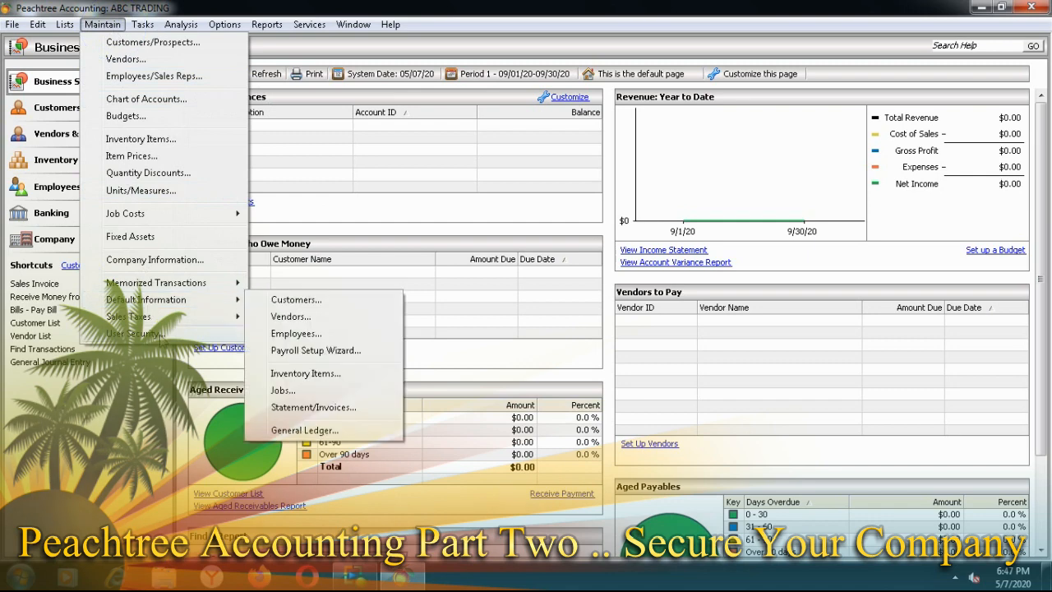
pyautogui.click(173, 334)
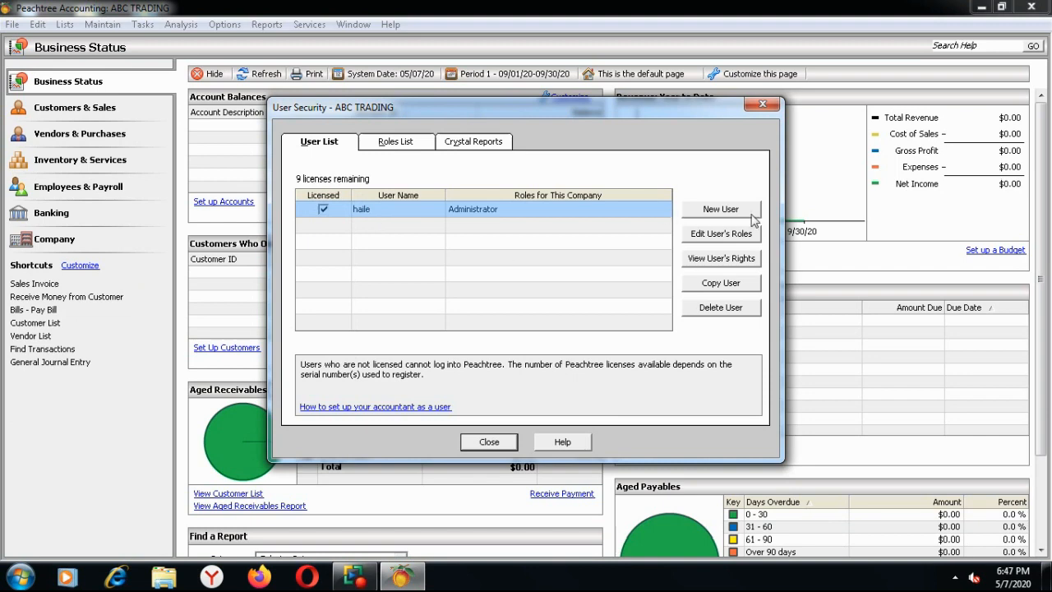
pyautogui.click(721, 209)
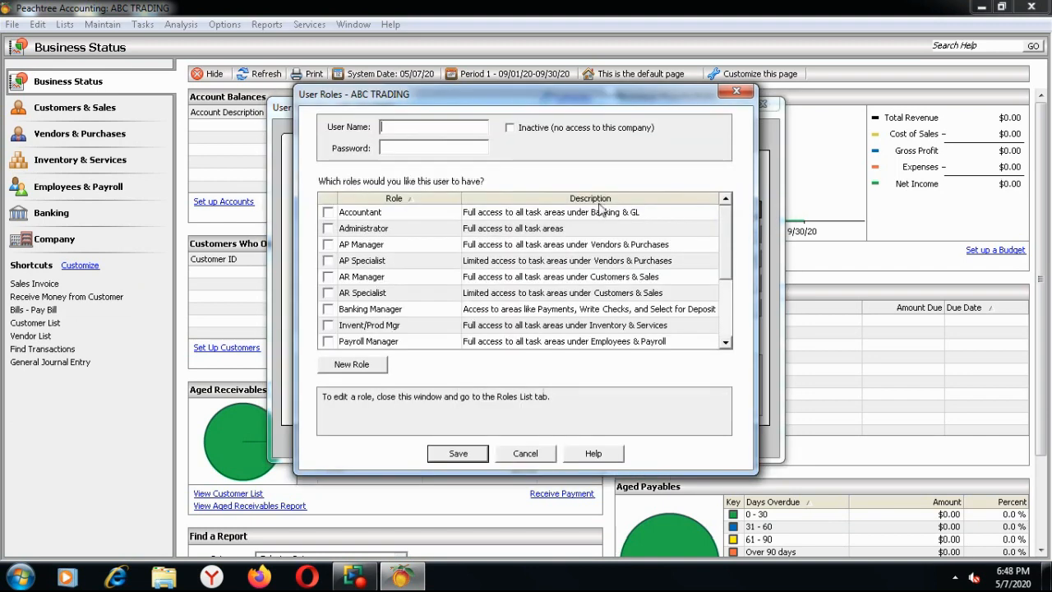
pyautogui.moveTo(550, 100); pyautogui.dragTo(538, 120)
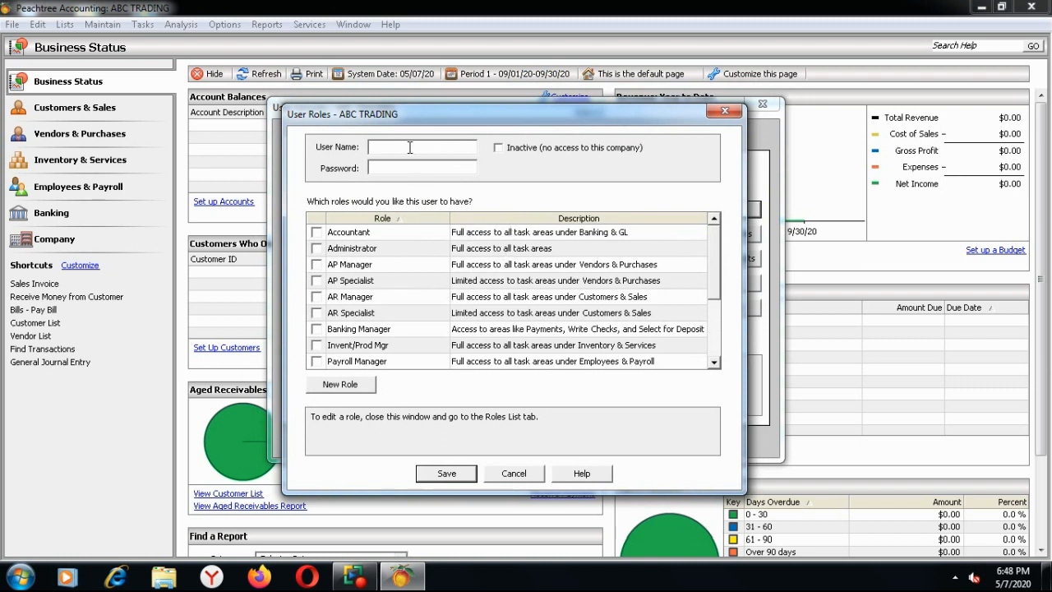
pyautogui.write('ab')
pyautogui.write('bech')
pyautogui.click(391, 170)
pyautogui.click(316, 233)
pyautogui.click(457, 475)
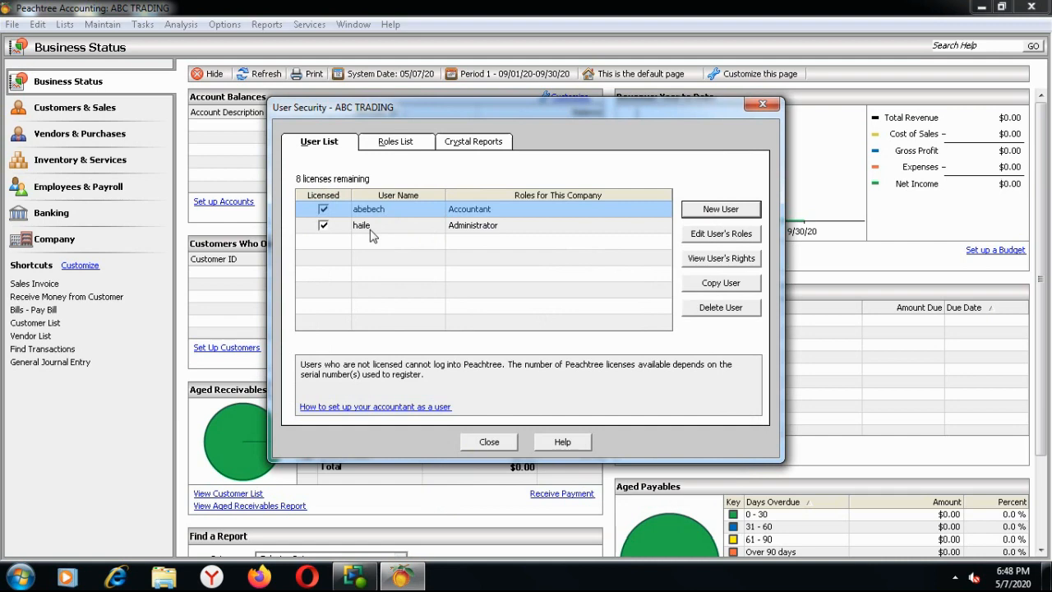
pyautogui.click(480, 444)
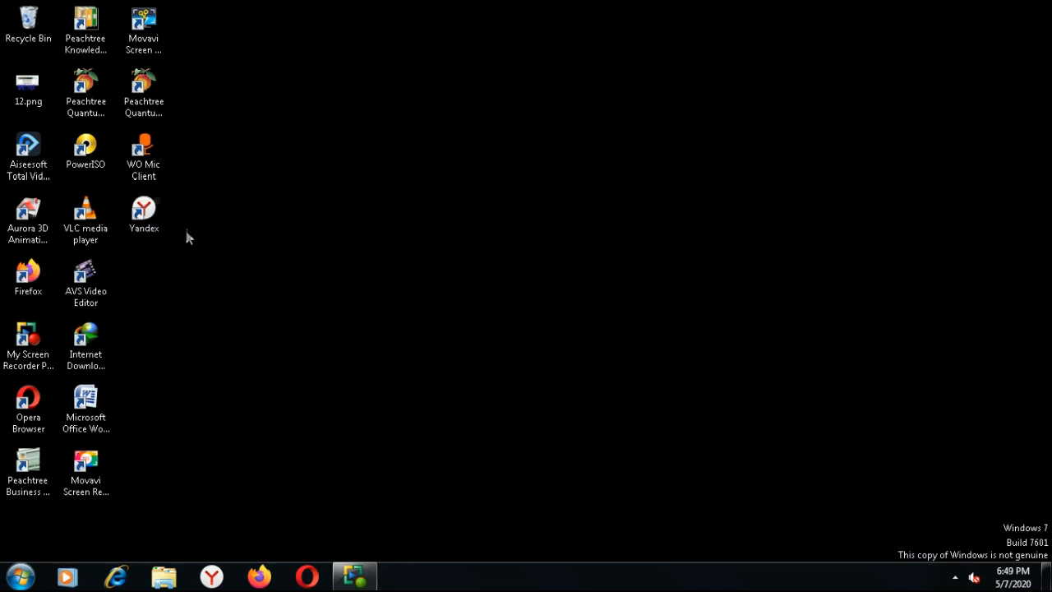
pyautogui.click(145, 85)
pyautogui.doubleClick(145, 86)
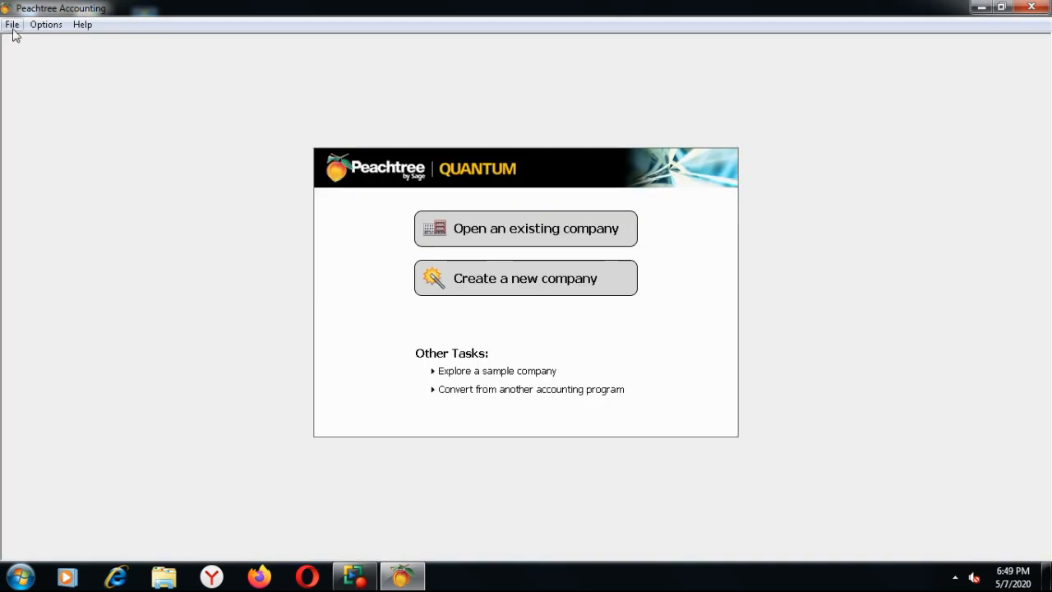
pyautogui.click(13, 28)
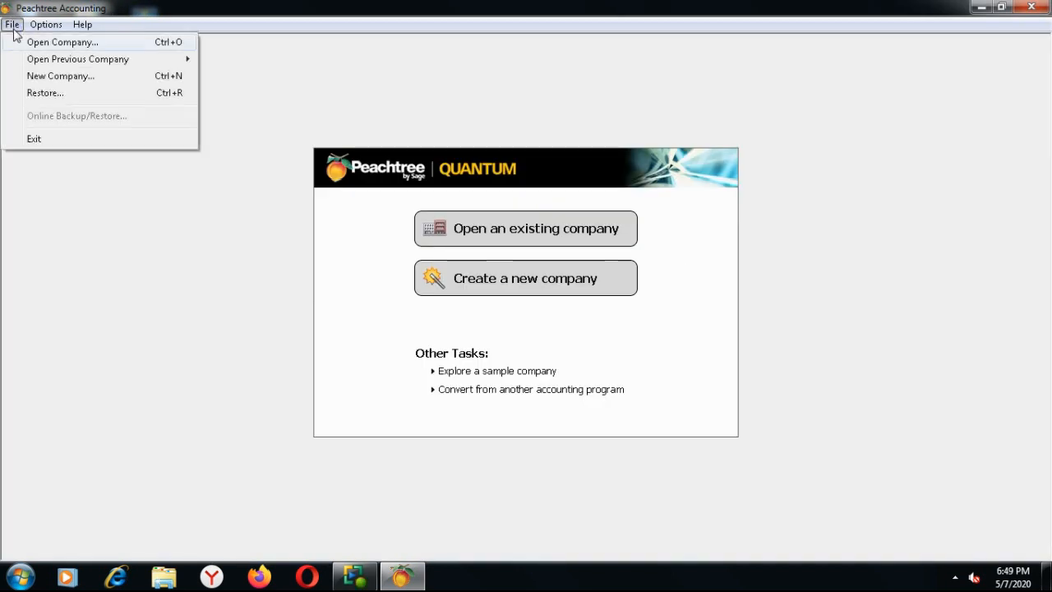
pyautogui.click(99, 63)
pyautogui.click(282, 72)
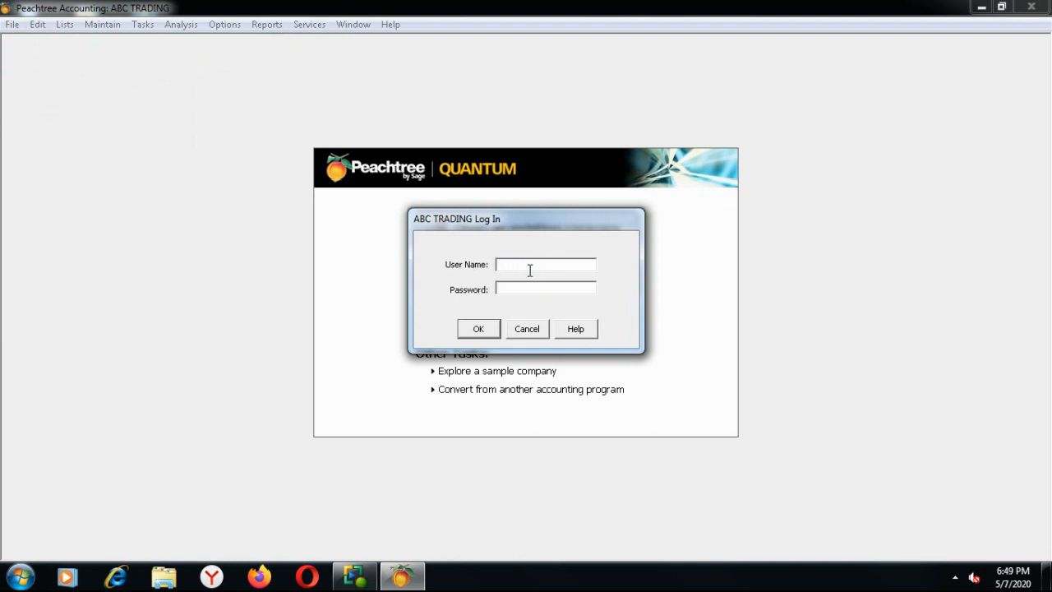
pyautogui.write('abe')
pyautogui.write('bec')
pyautogui.write('****')
pyautogui.write('**')
pyautogui.click(483, 329)
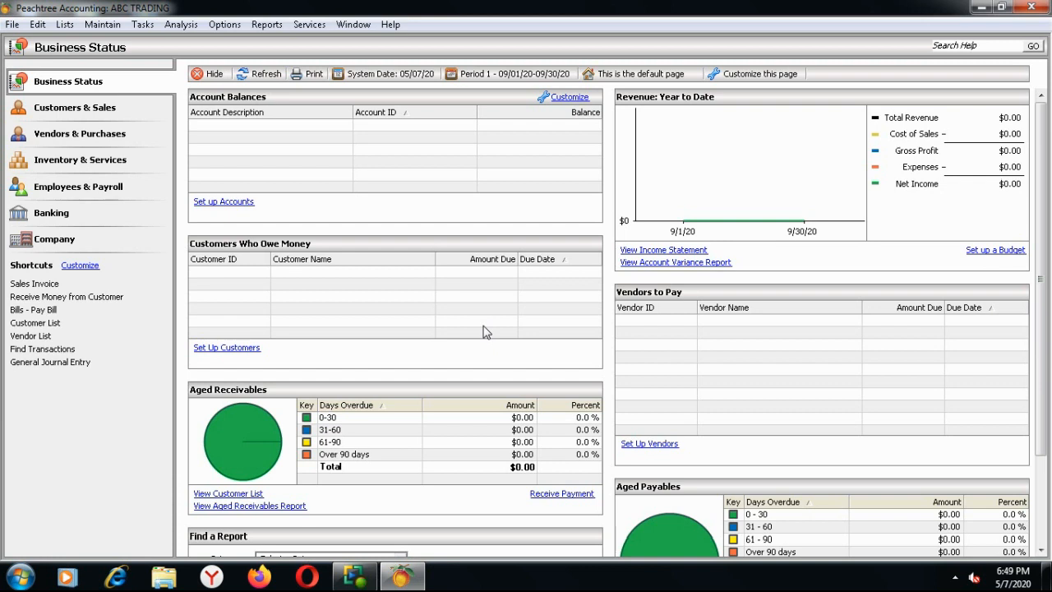
pyautogui.click(102, 24)
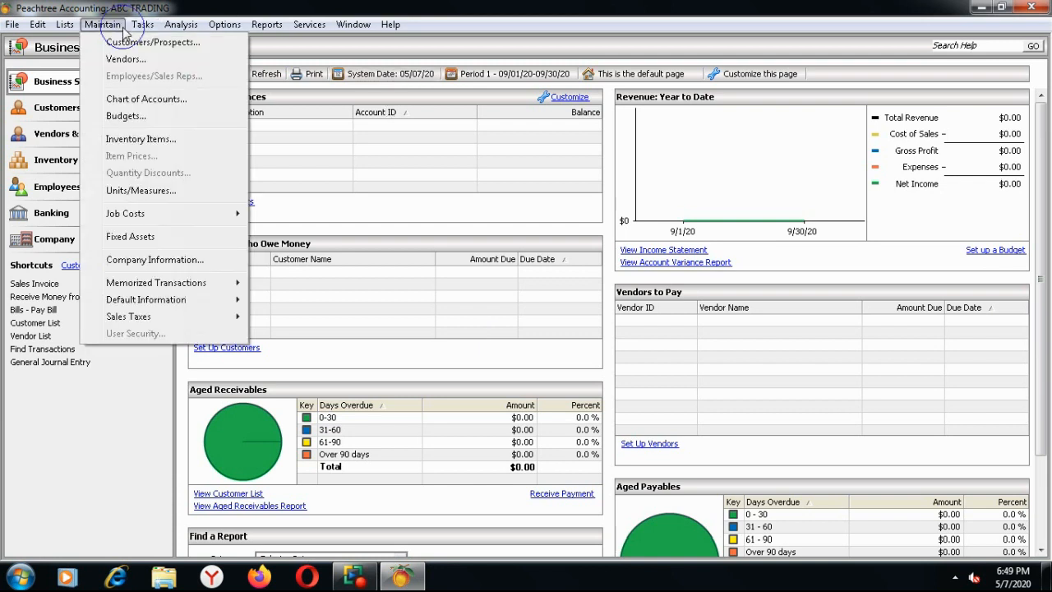
# Try the greyed-out User Security item, which is unavailable to the current user
pyautogui.click(155, 338)
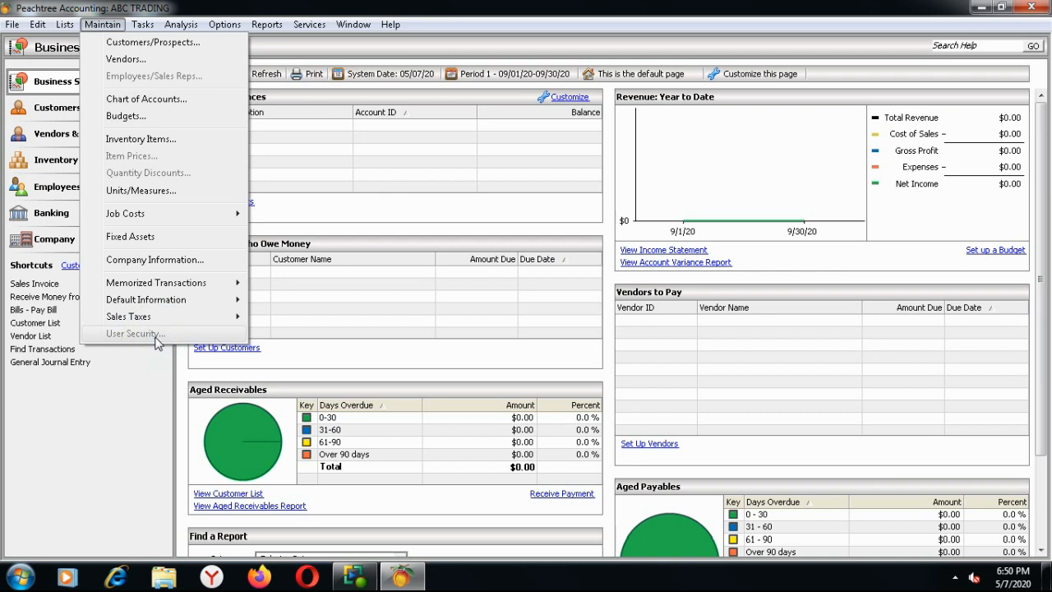
pyautogui.moveTo(142, 25)
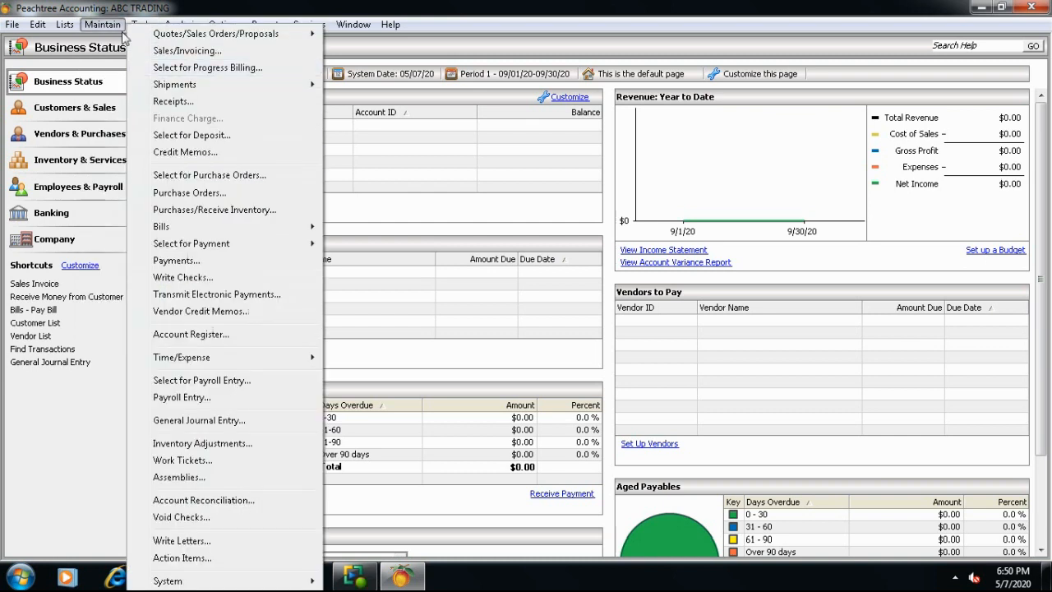
pyautogui.moveTo(103, 25)
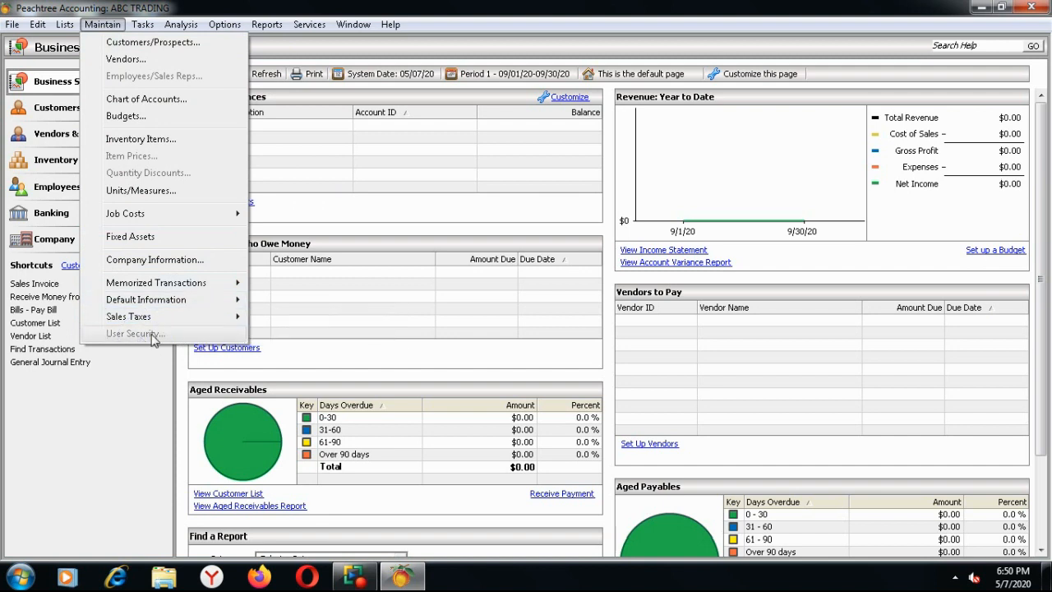
# Restart Peachtree, cancel the new-company wizard, and reopen ABC TRADING via Open Previous Company
pyautogui.click(1033, 9)
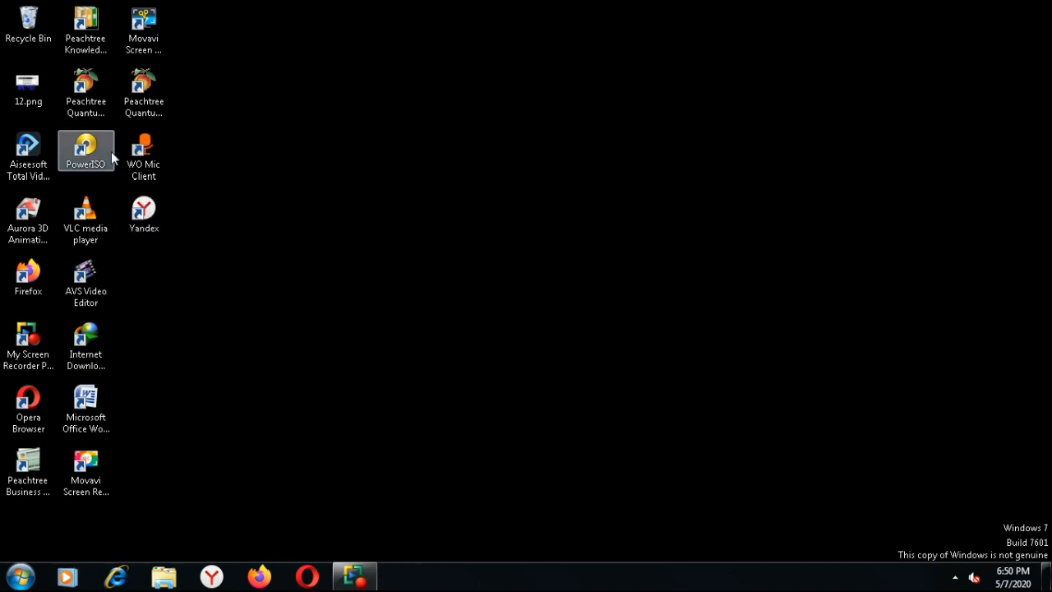
pyautogui.doubleClick(93, 103)
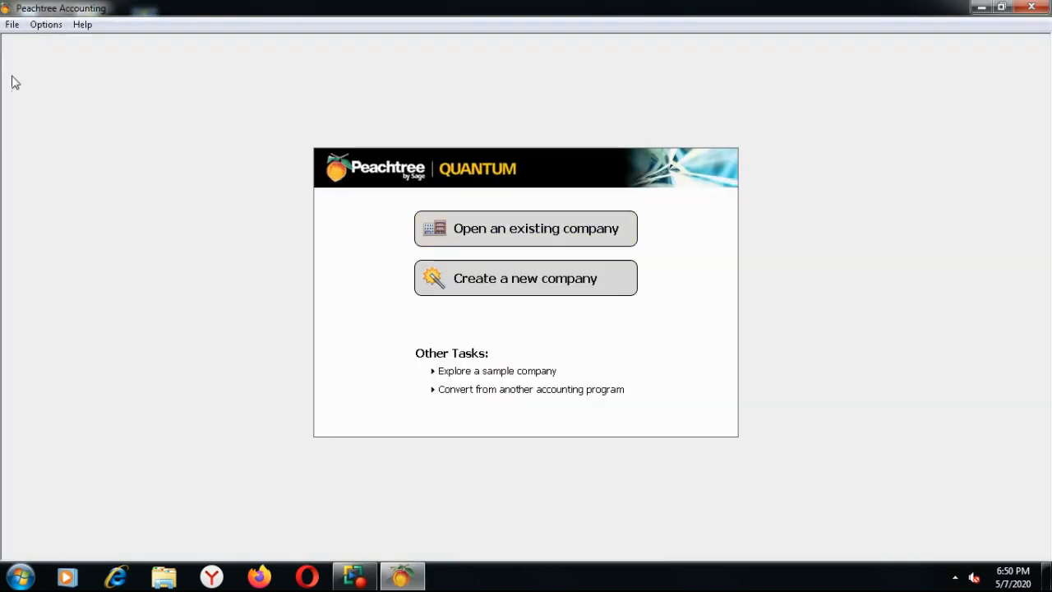
pyautogui.click(12, 24)
pyautogui.click(62, 76)
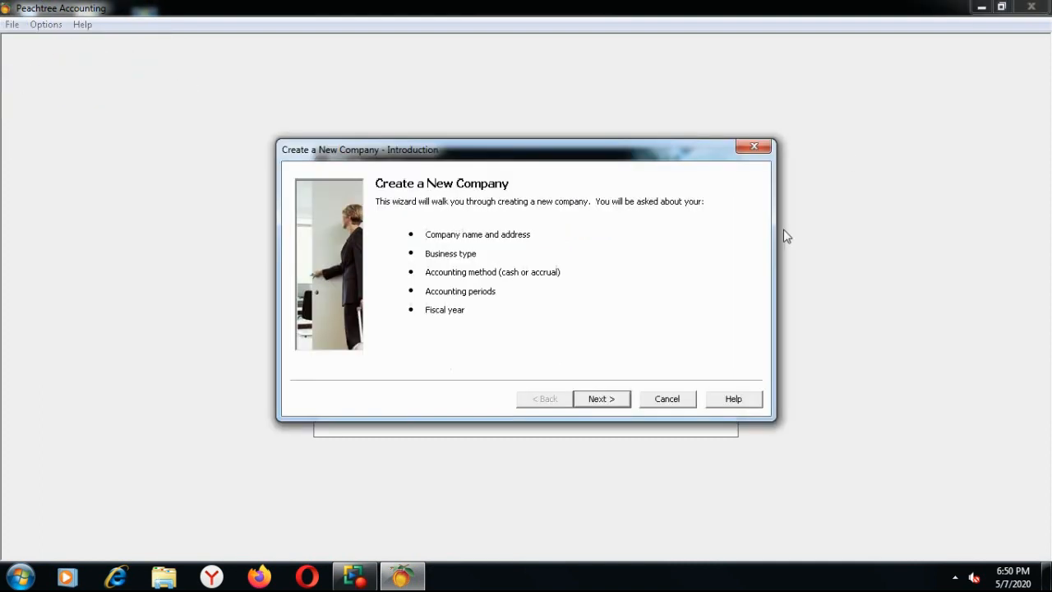
pyautogui.click(754, 148)
pyautogui.click(591, 321)
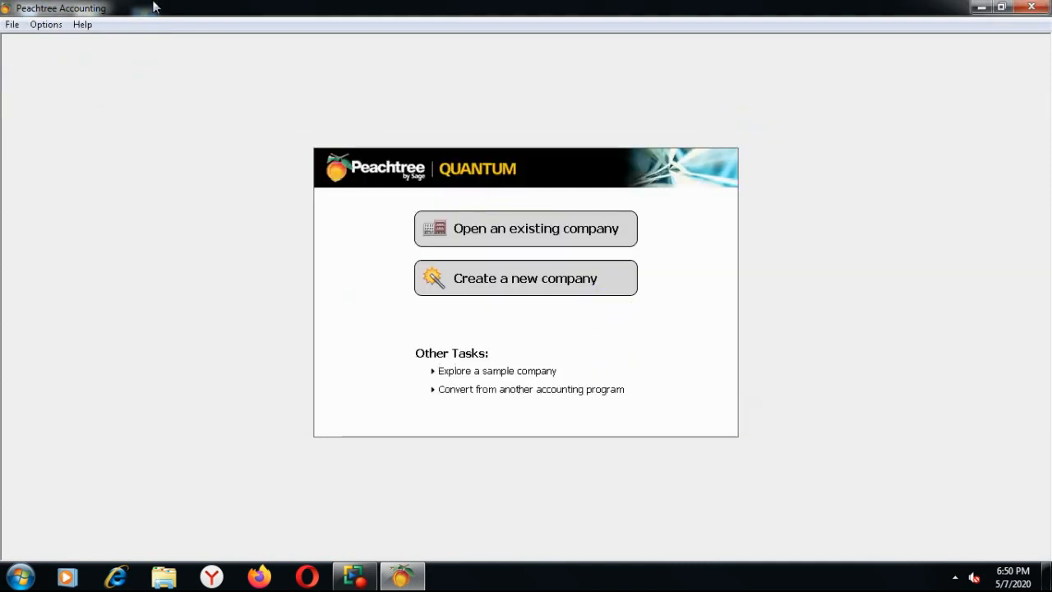
pyautogui.click(13, 25)
pyautogui.moveTo(165, 62)
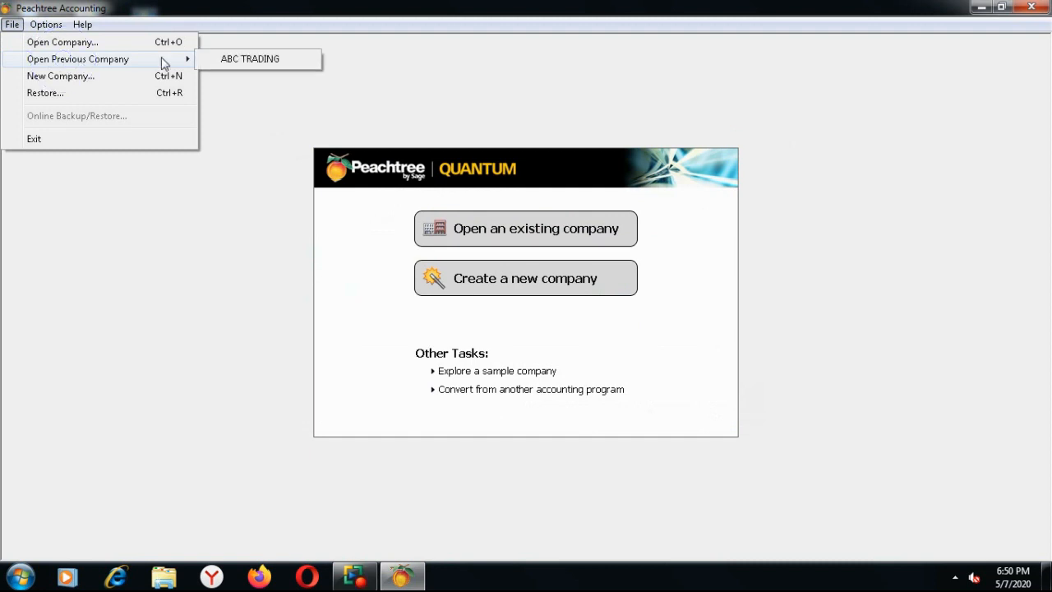
pyautogui.click(285, 62)
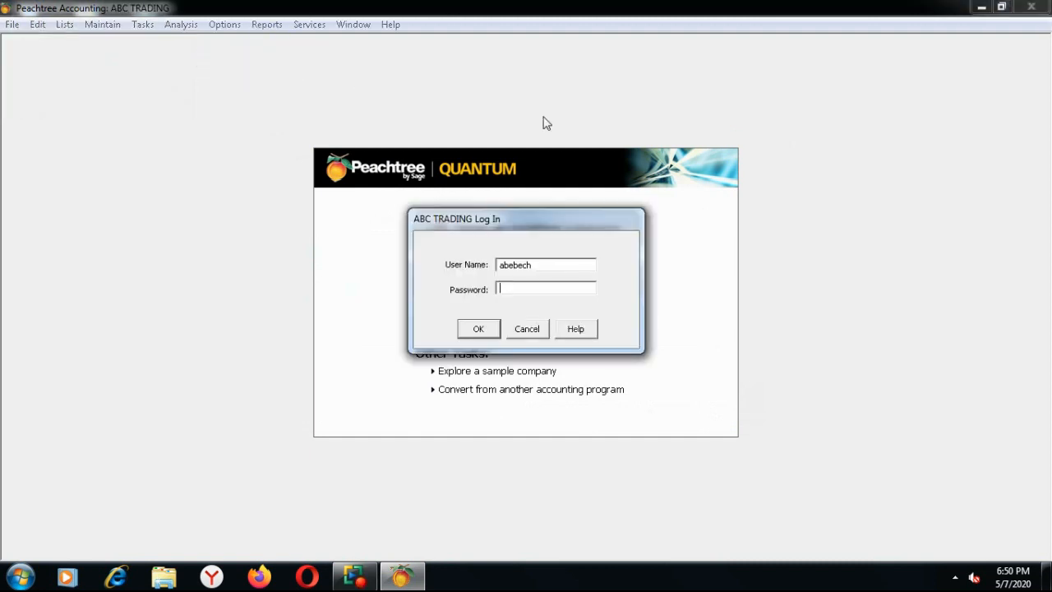
# Replace the prefilled user name with the administrator's login and password, then sign in
pyautogui.doubleClick(544, 264)
pyautogui.press('BackSpace')
pyautogui.write('haile')
pyautogui.press('Tab')
pyautogui.write('*******')
pyautogui.click(477, 329)
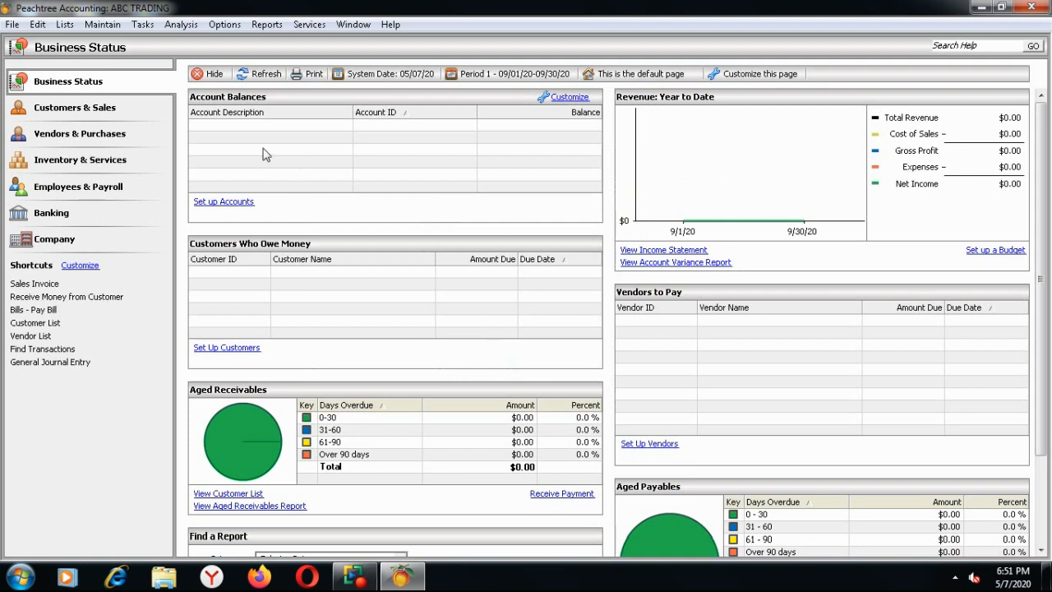
# Delete the Accountant user from User Security and confirm with Yes
pyautogui.click(102, 24)
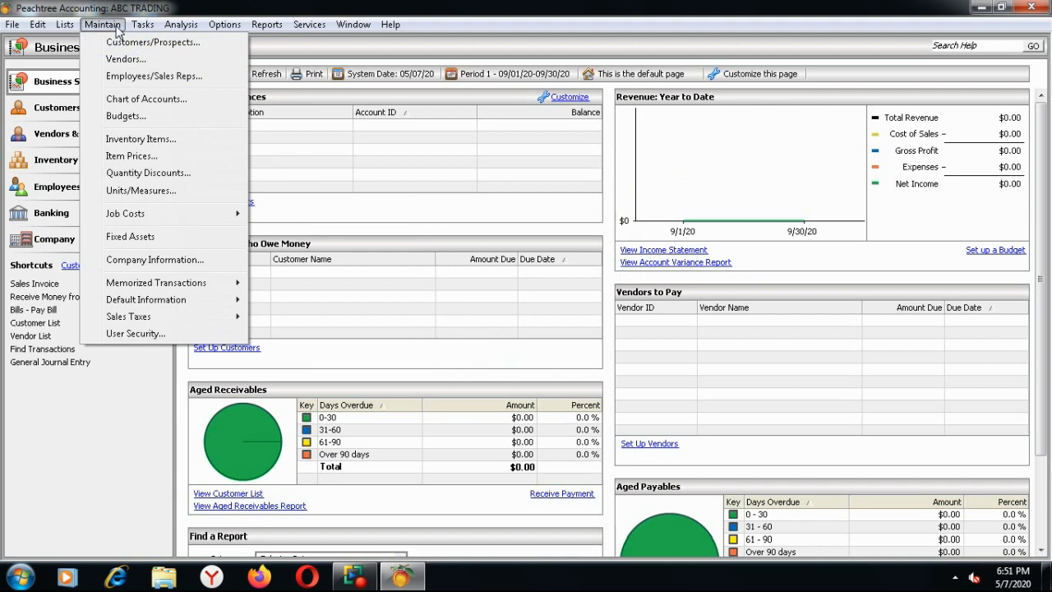
pyautogui.click(159, 334)
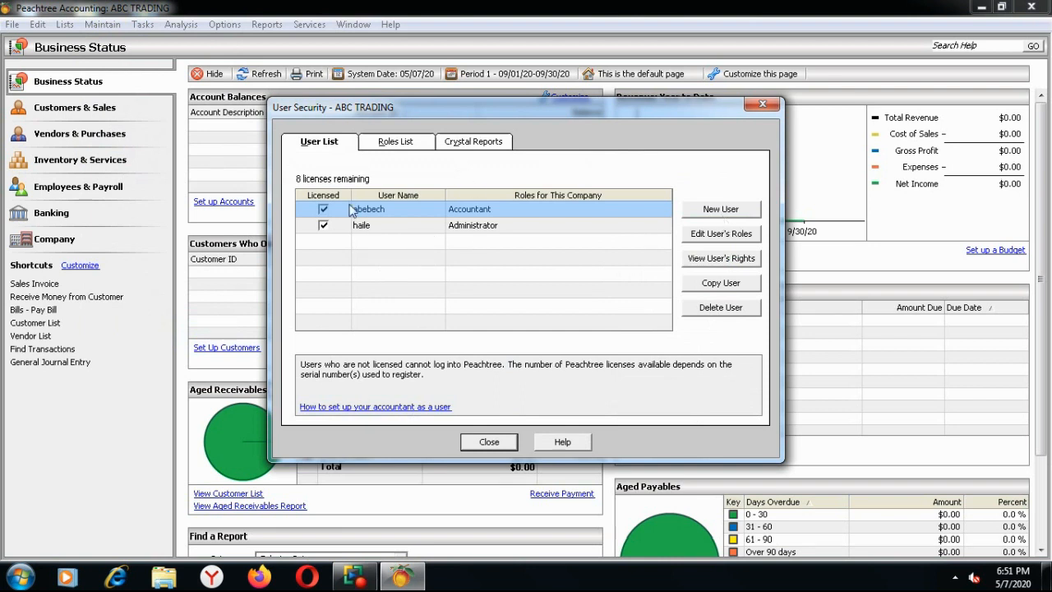
pyautogui.click(388, 214)
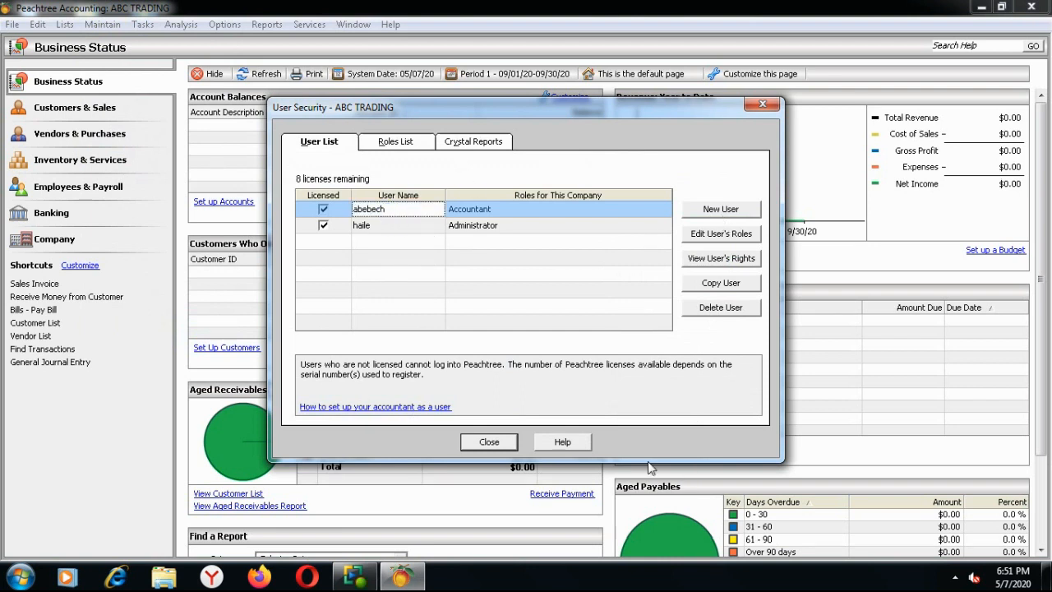
pyautogui.click(718, 310)
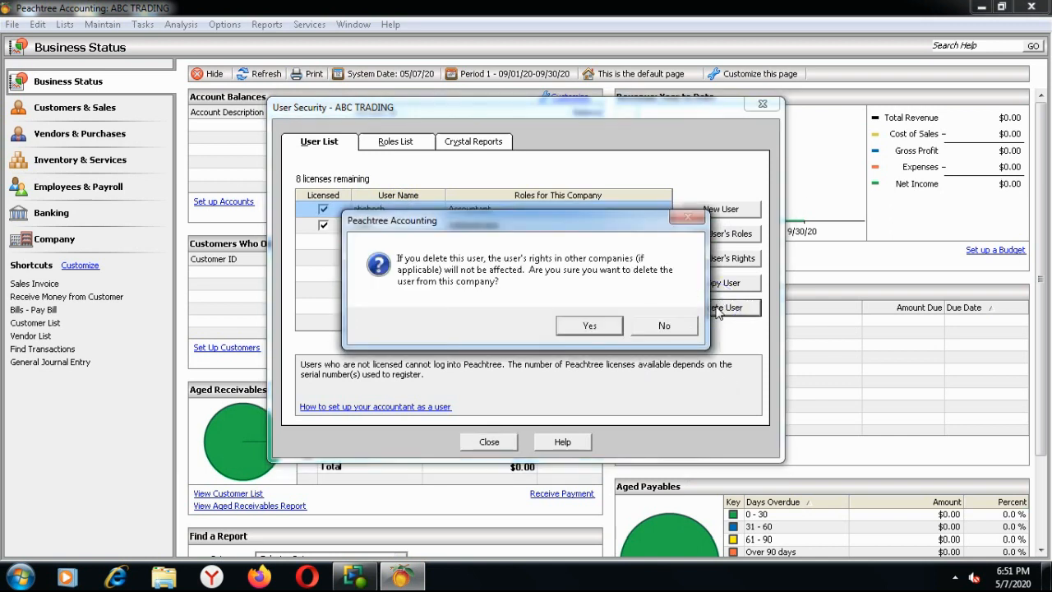
pyautogui.click(586, 328)
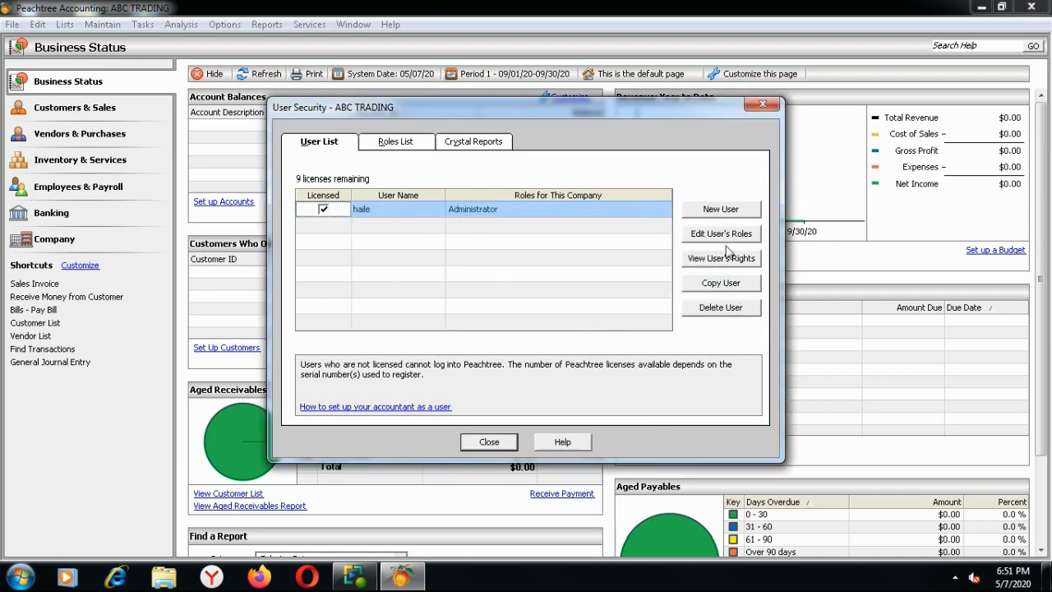
# Cancel the started New User dialog and close the User Security window
pyautogui.click(722, 216)
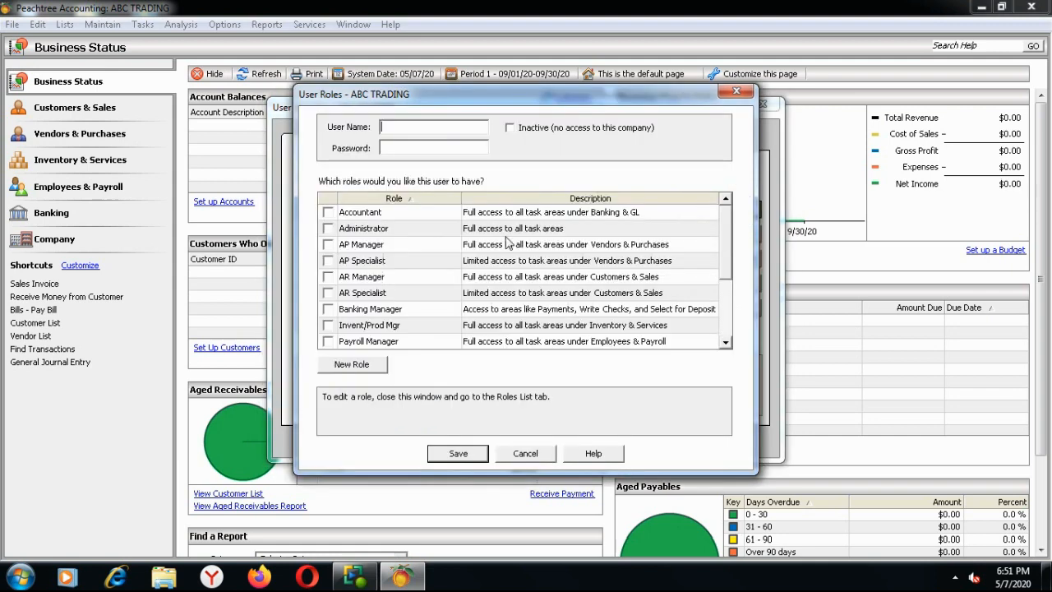
pyautogui.click(395, 148)
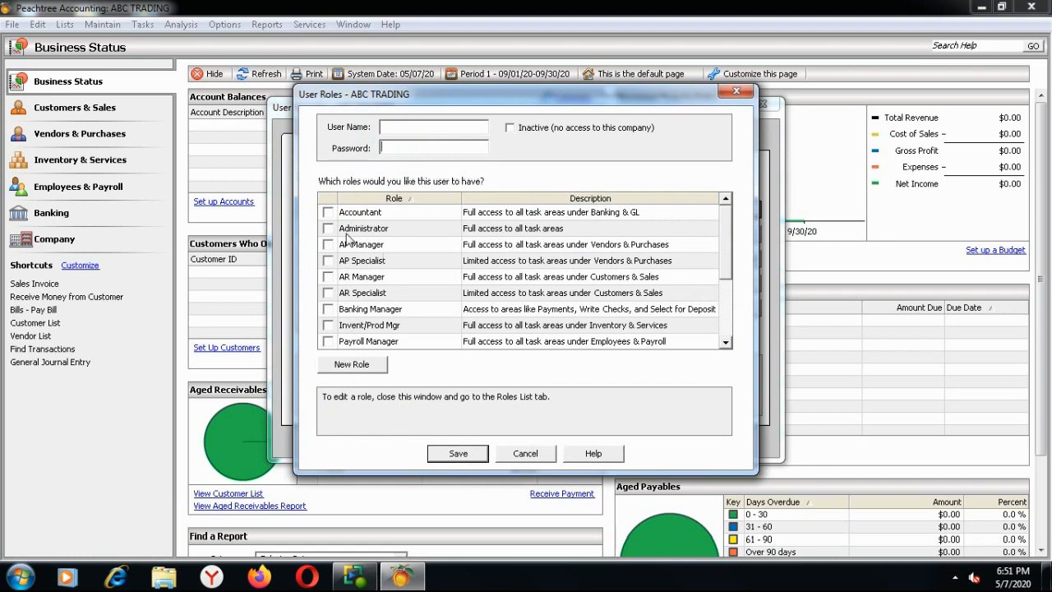
pyautogui.click(525, 453)
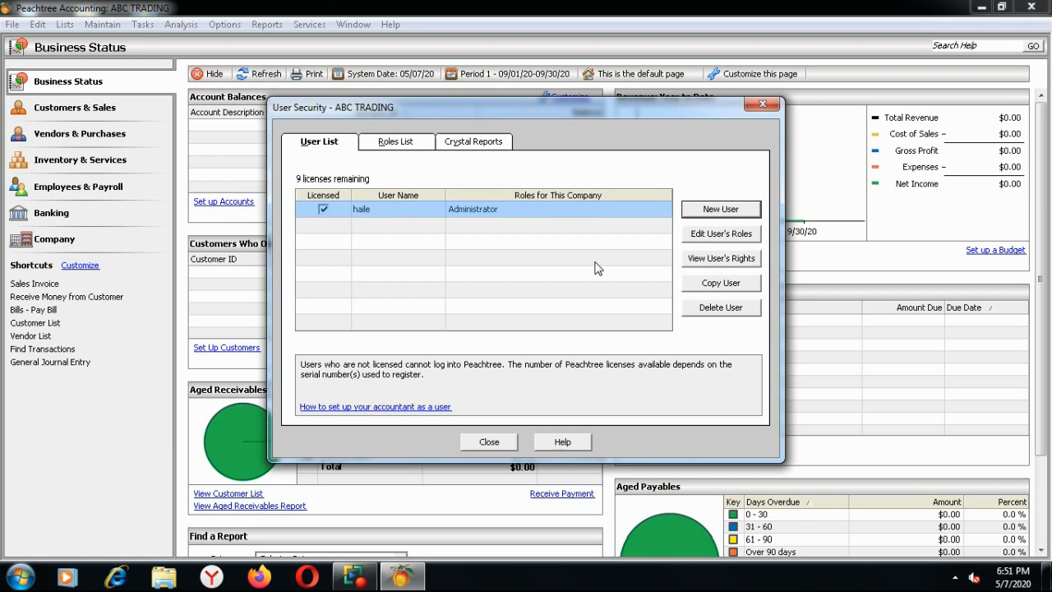
pyautogui.click(763, 104)
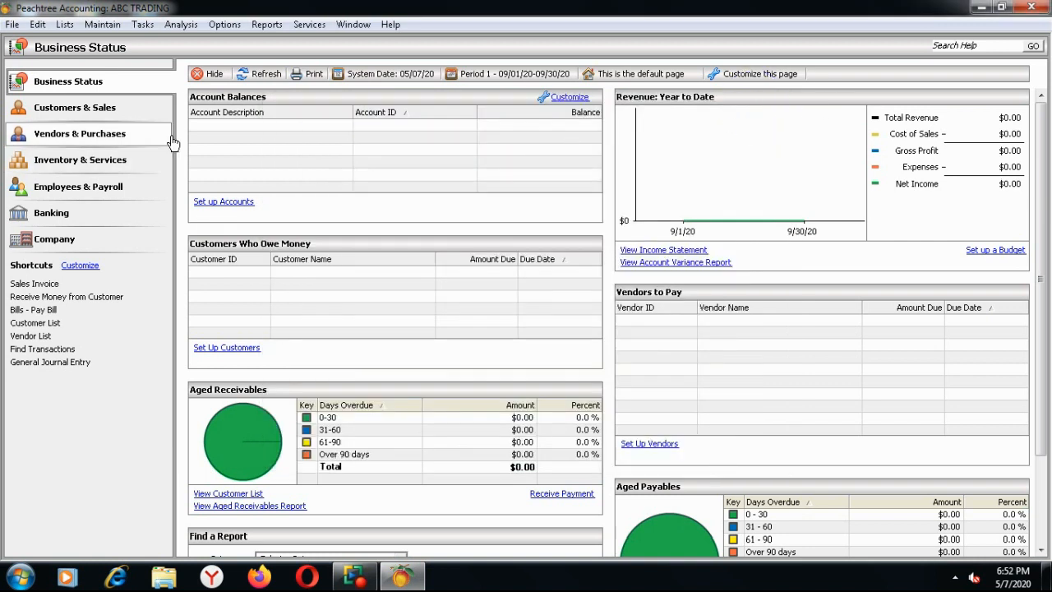